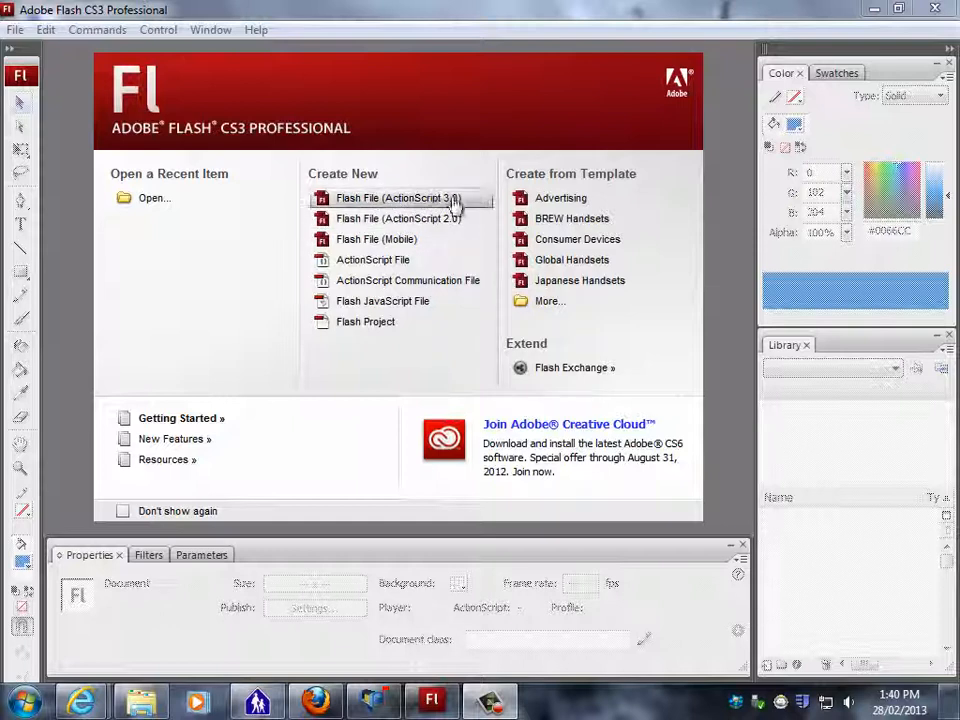
Create a new Flash File (ActionScript 3.0) and set the stage view to Fit in Window
click(420, 204)
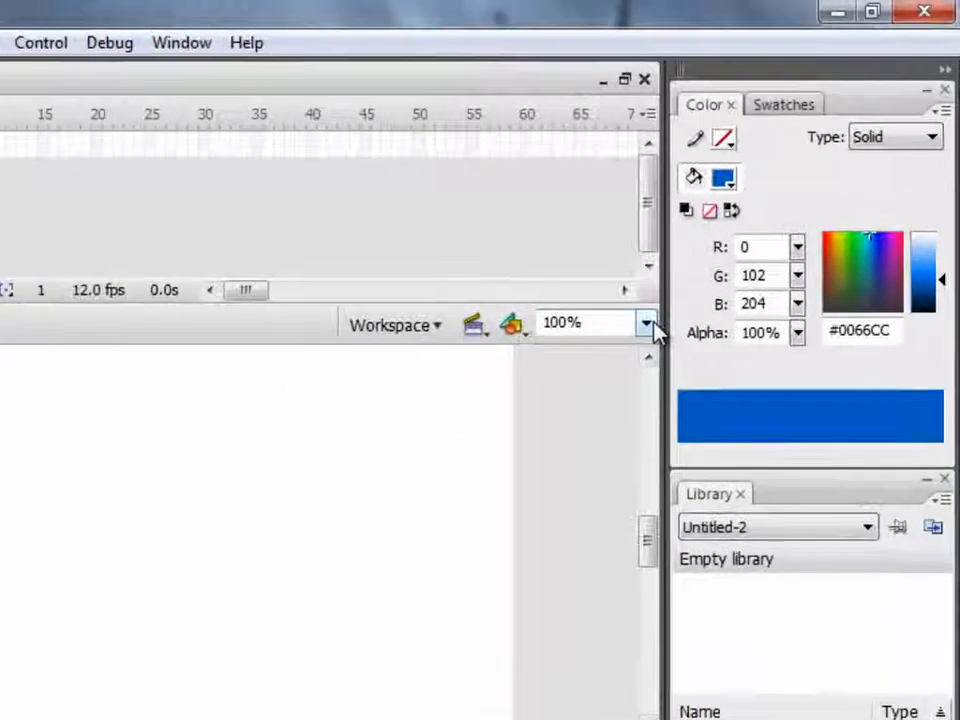
click(684, 284)
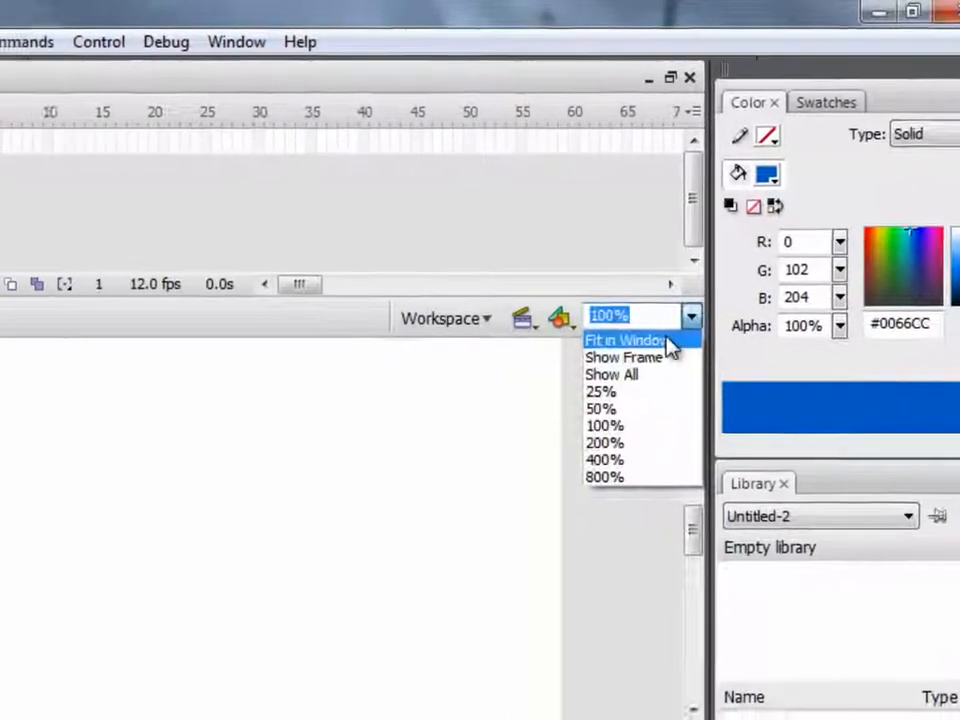
click(630, 348)
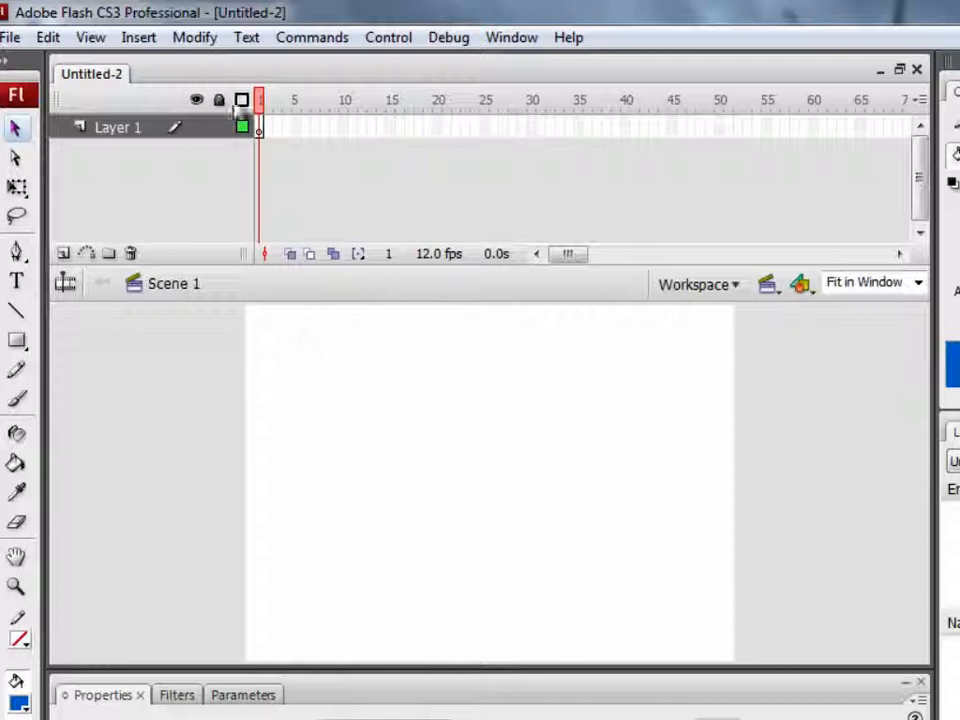
Review the document properties, including title, description, dimensions and frame rate, and keep the default settings
click(194, 37)
click(172, 64)
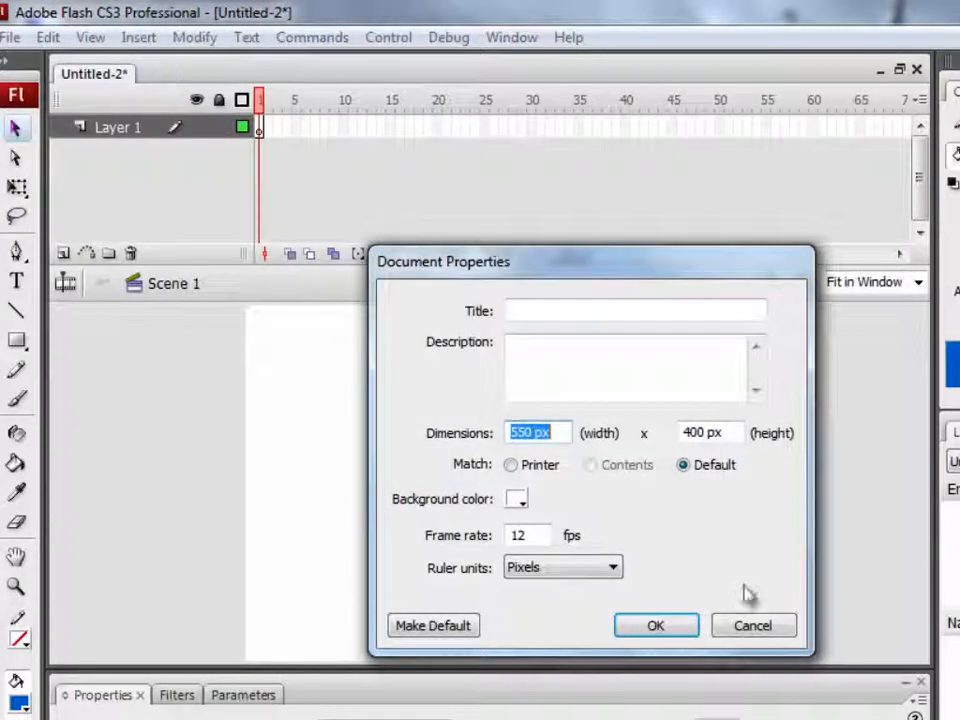
click(751, 624)
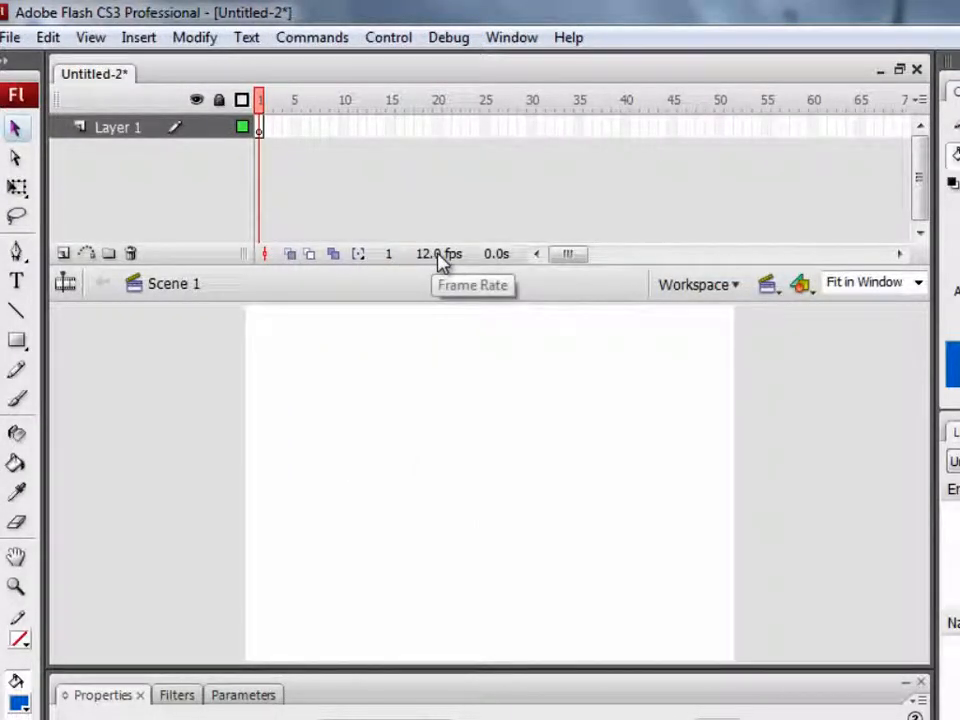
double_click(443, 258)
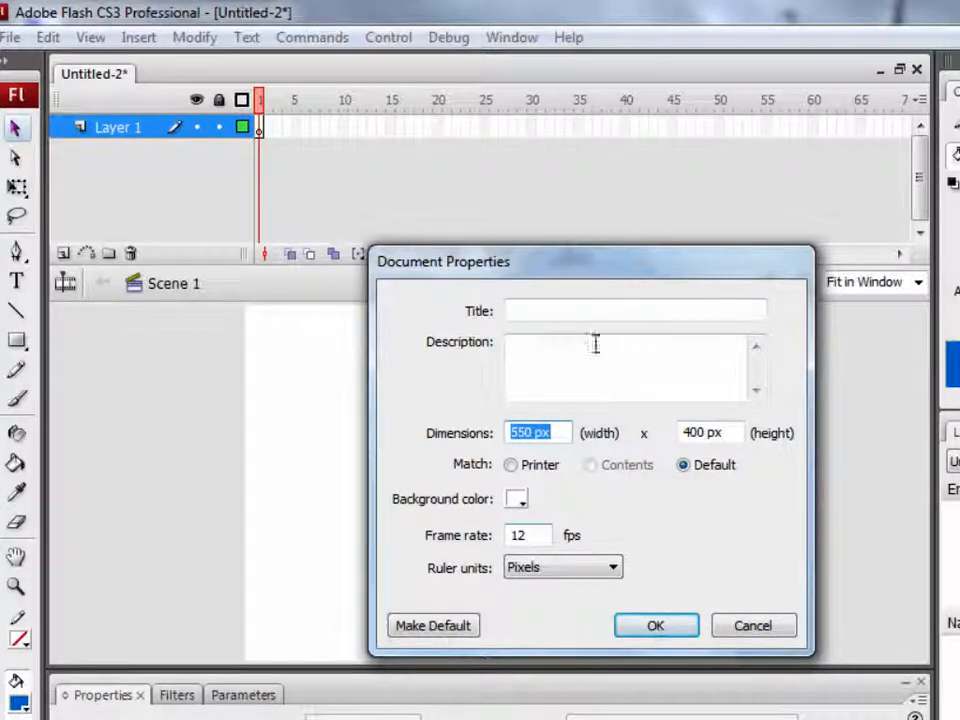
click(549, 310)
click(551, 339)
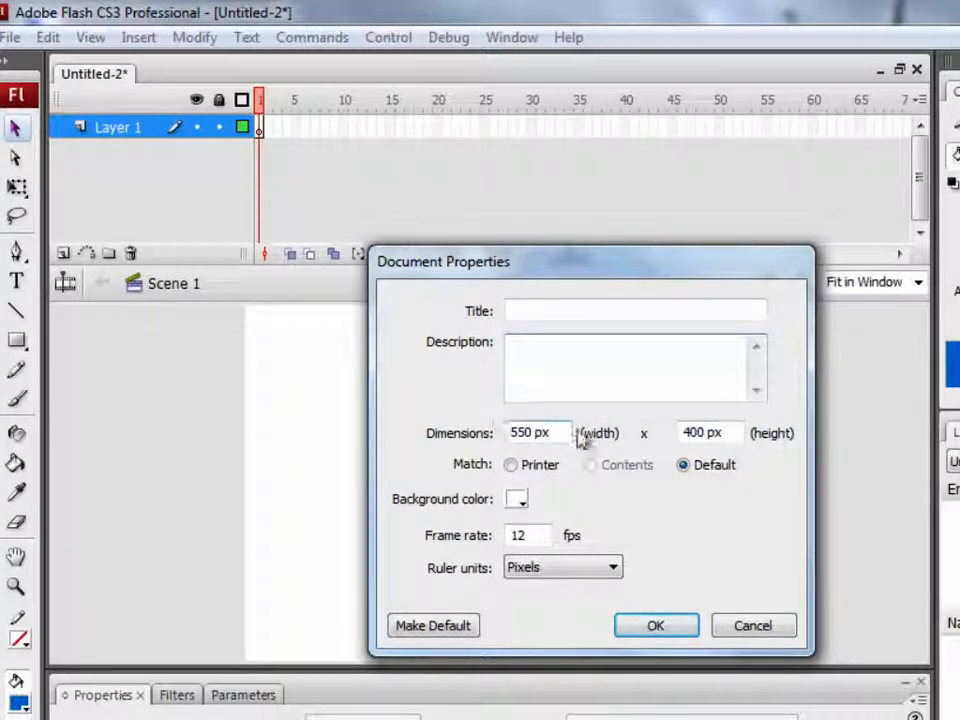
click(655, 627)
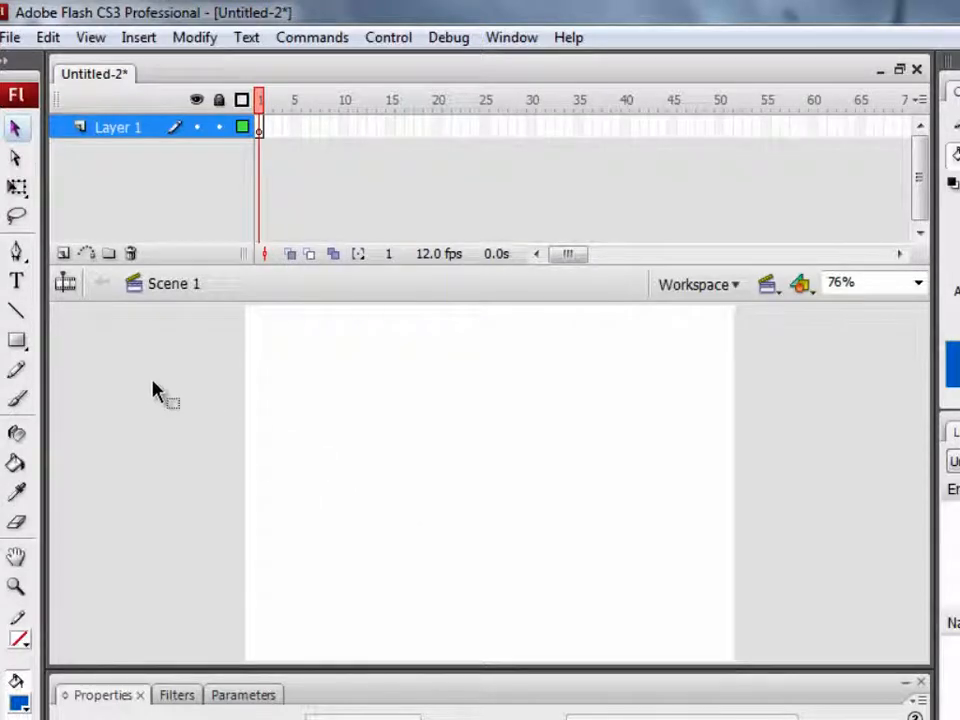
Import the image Troll_Face.png from the Desktop to the stage
click(10, 37)
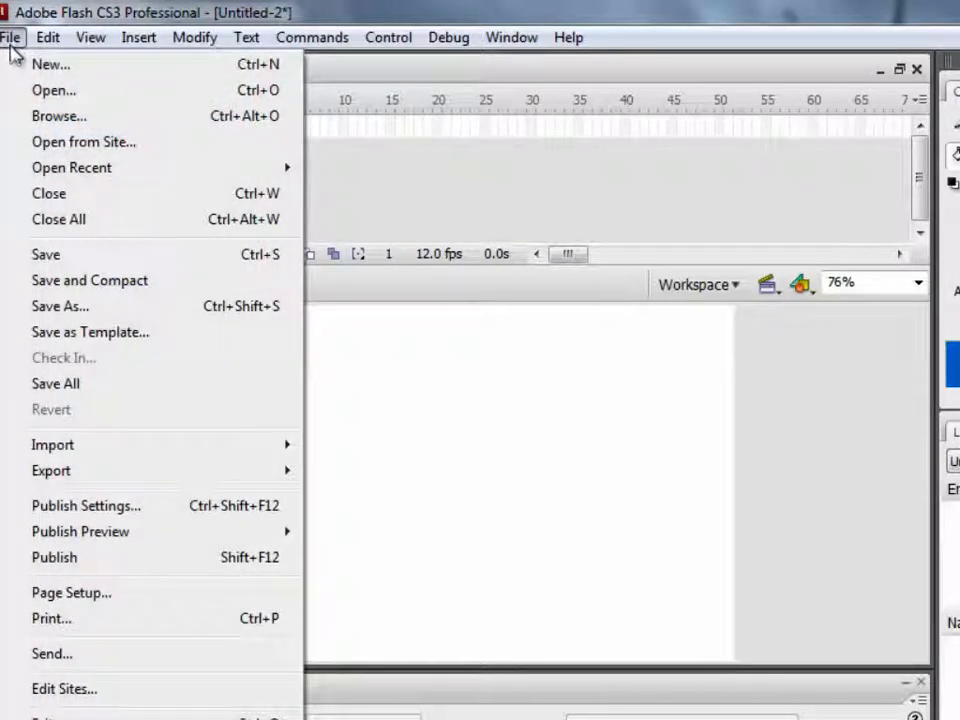
mouse_move(161, 452)
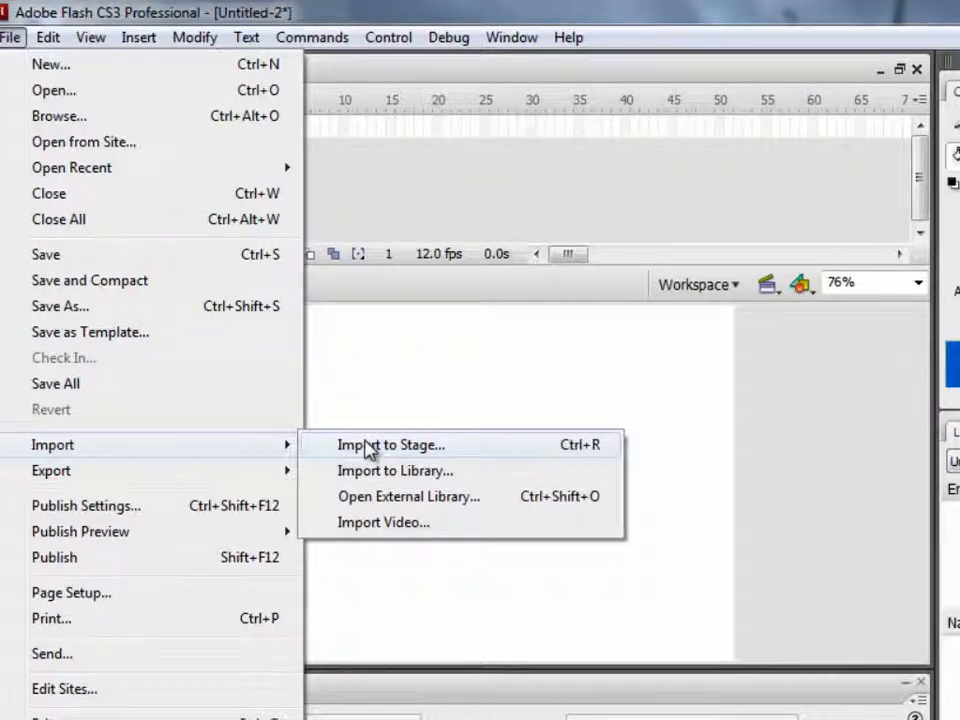
click(370, 447)
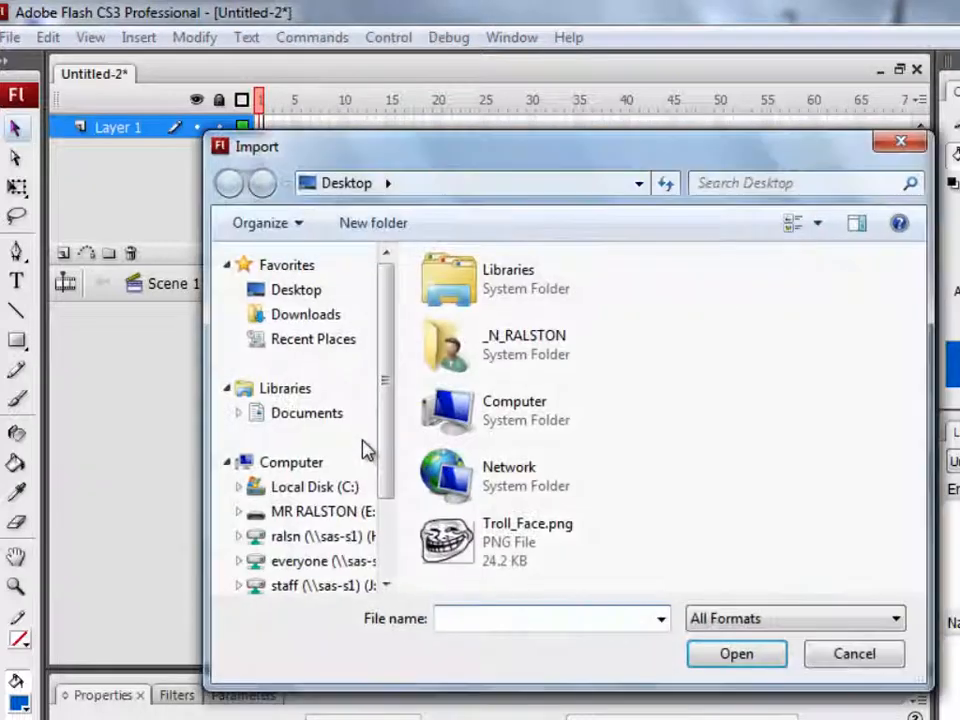
click(294, 290)
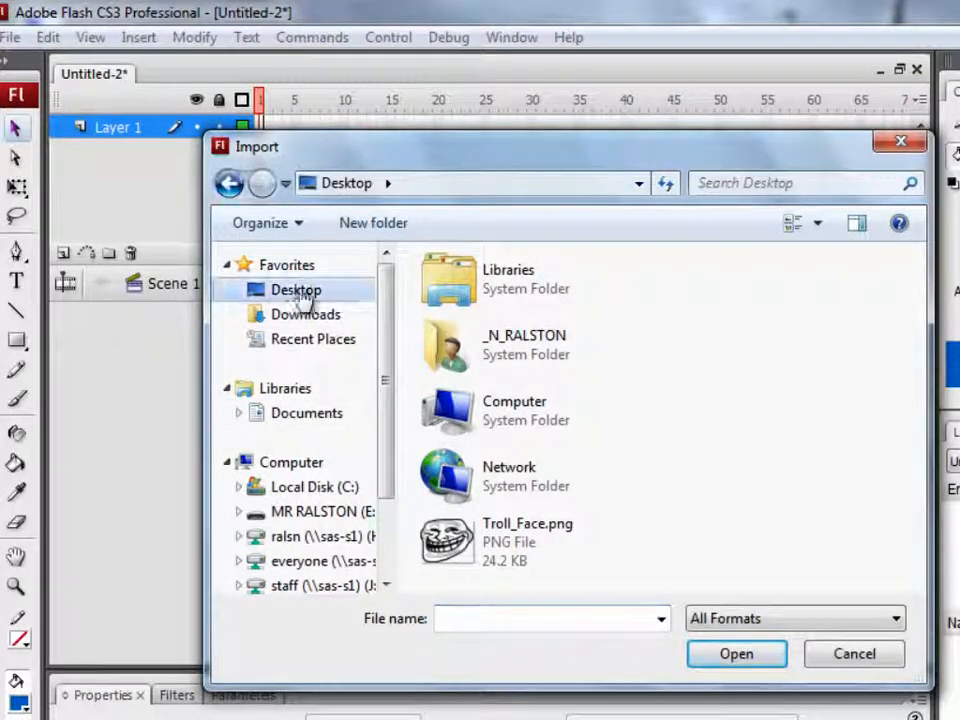
click(491, 538)
click(737, 658)
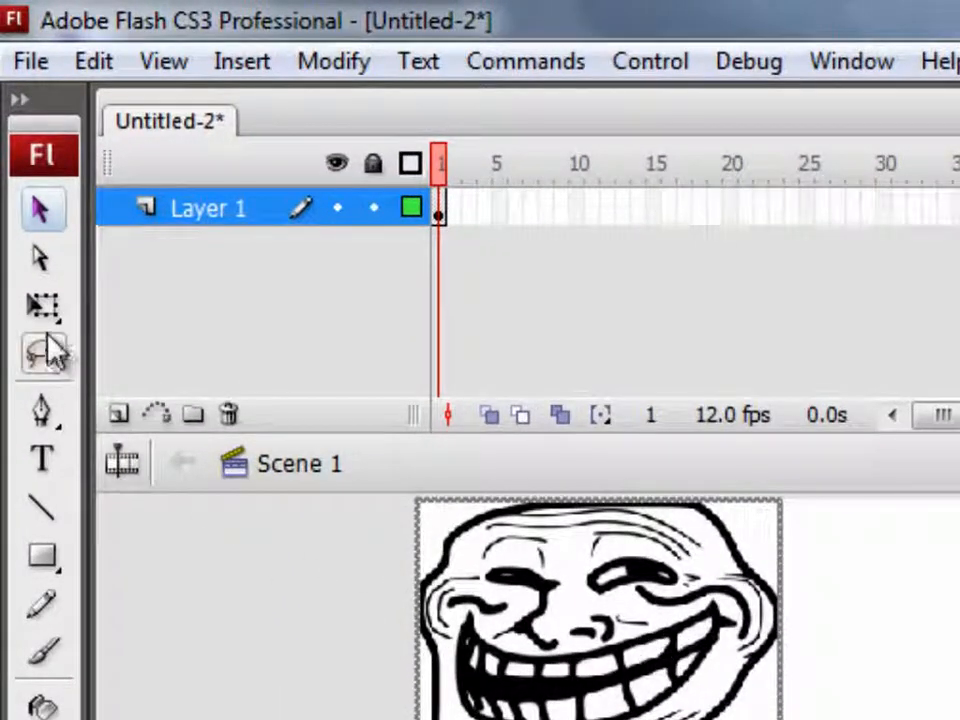
Scale the troll face image down proportionally to a bit over half its size with Free Transform
click(43, 310)
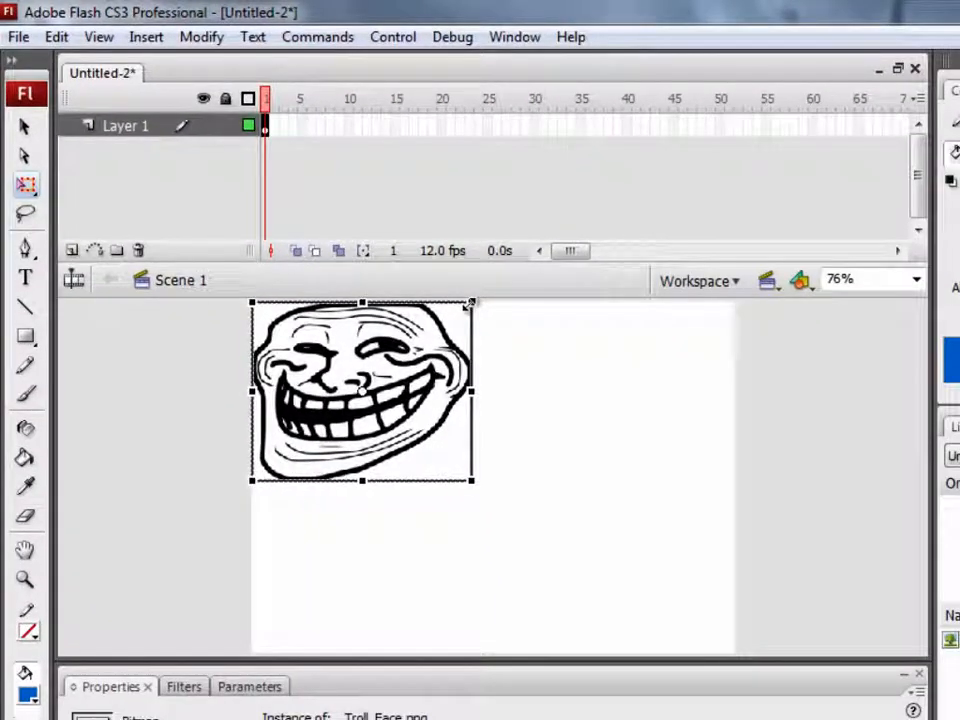
drag(468, 304, 425, 338)
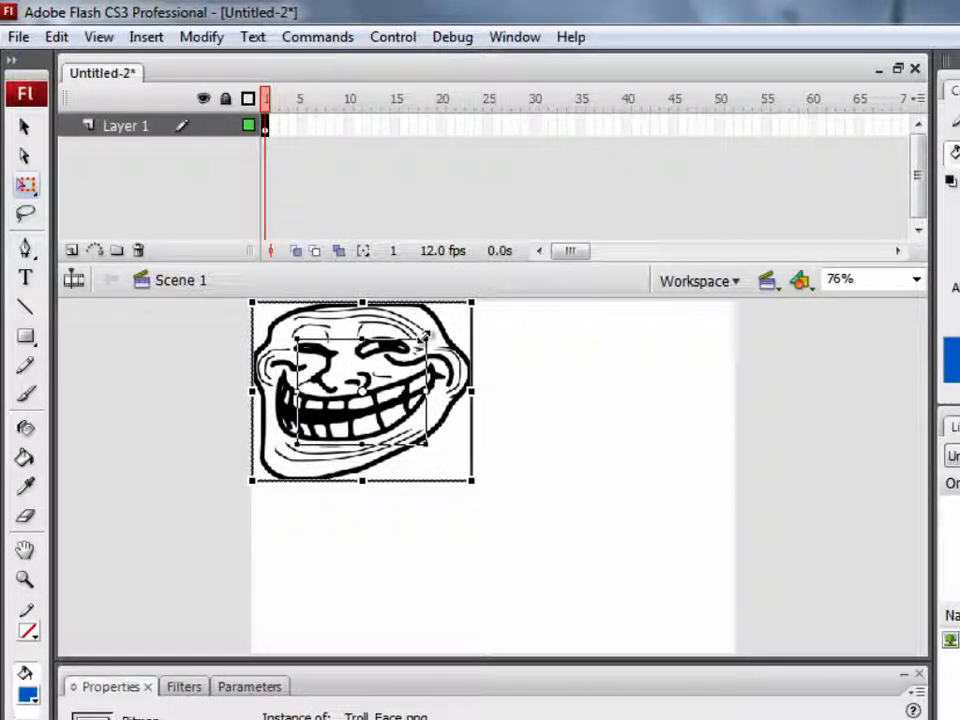
drag(424, 338, 384, 373)
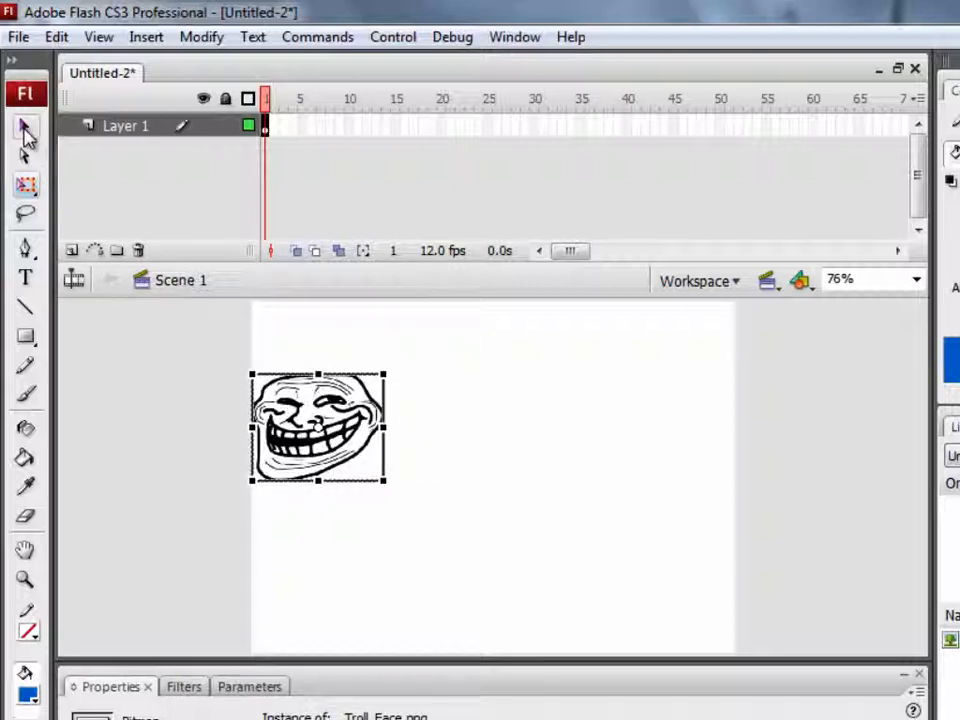
Move the troll face image to its starting position against the stage's left edge, slightly above mid-height
click(23, 128)
drag(358, 452, 380, 405)
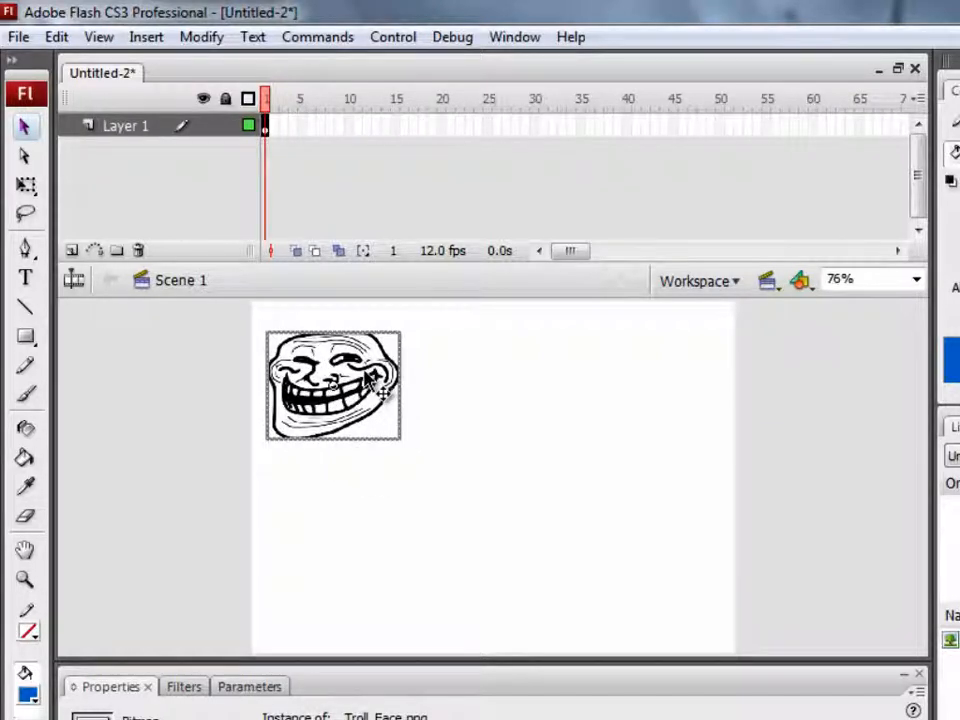
double_click(446, 254)
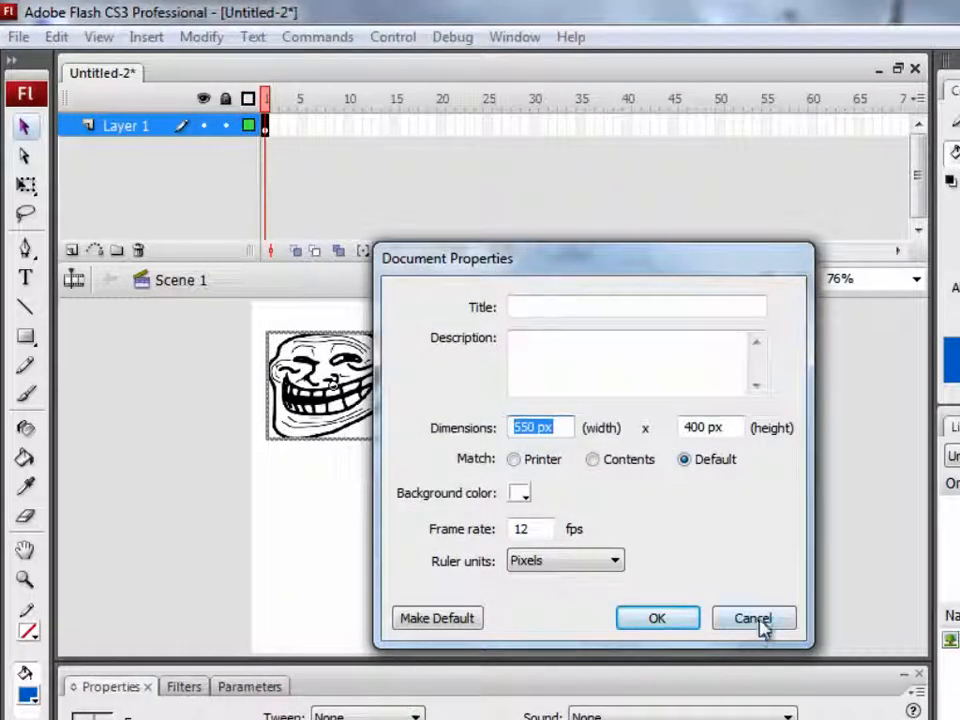
click(643, 624)
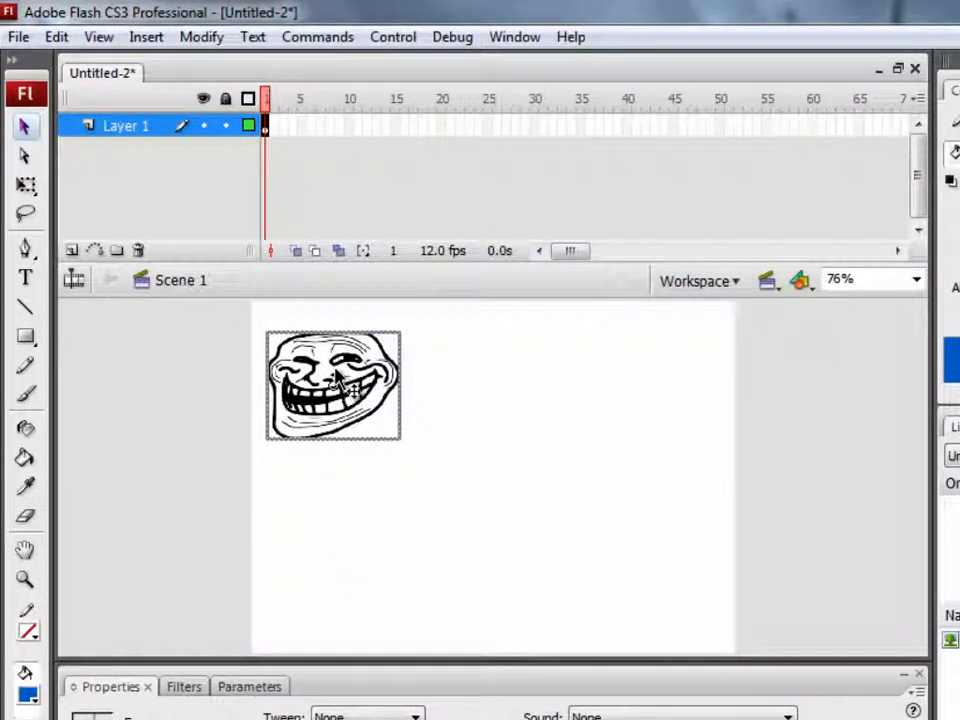
drag(364, 396, 355, 450)
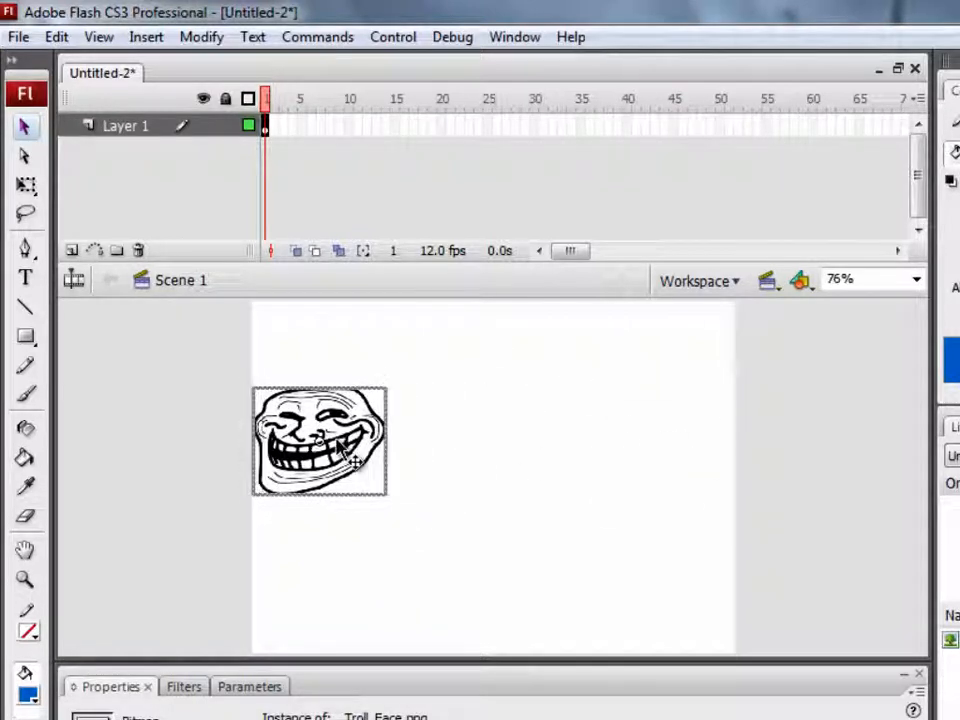
Insert a keyframe at frame 60 of Layer 1
right_click(489, 126)
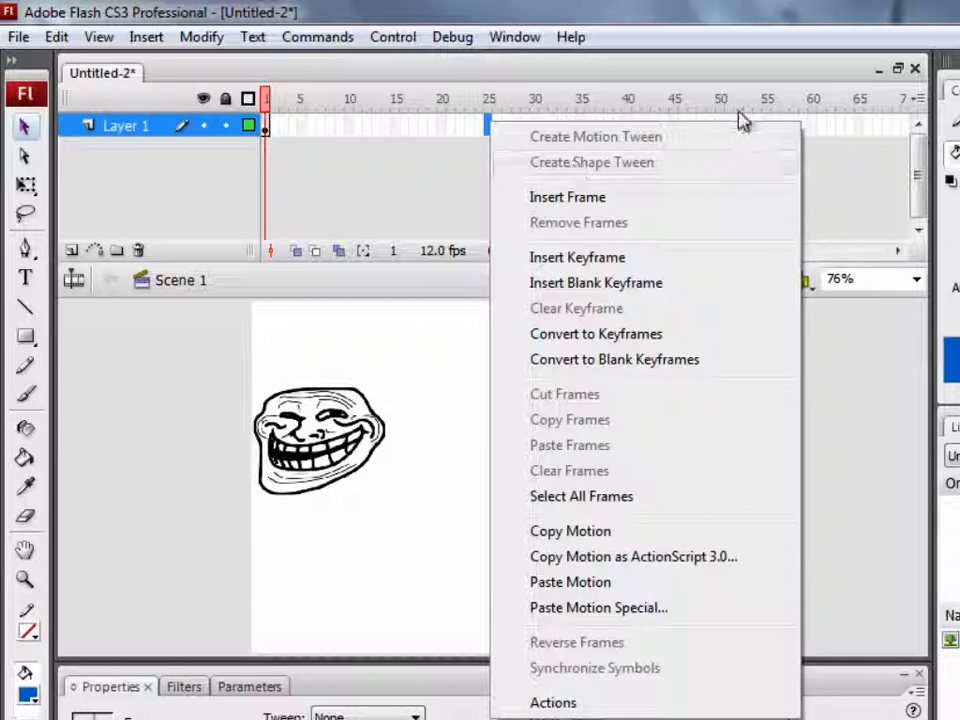
click(813, 126)
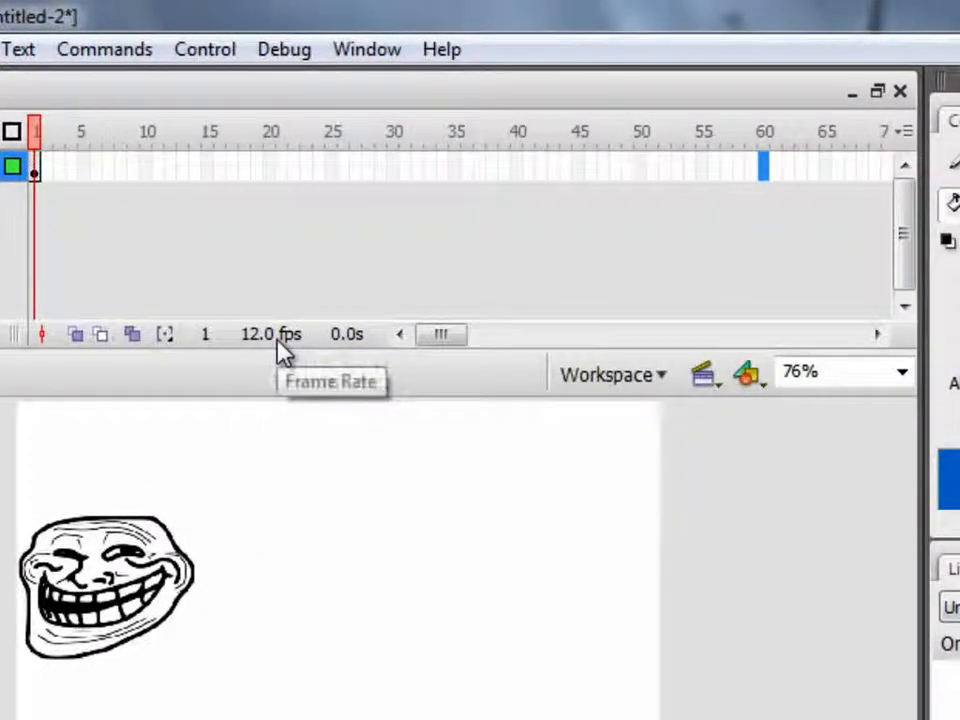
right_click(768, 178)
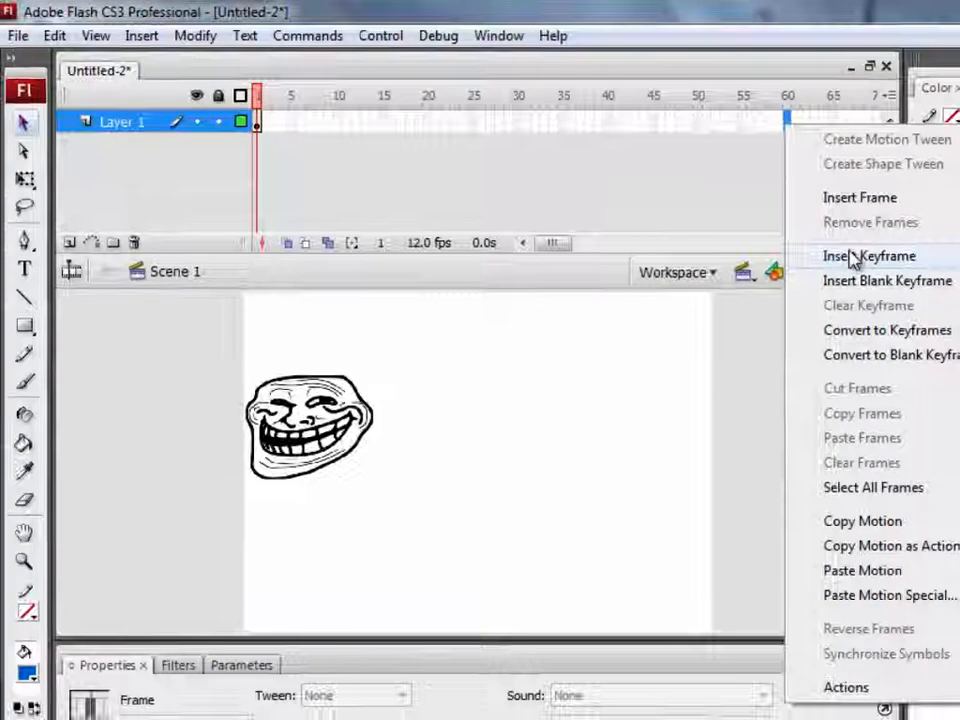
click(849, 352)
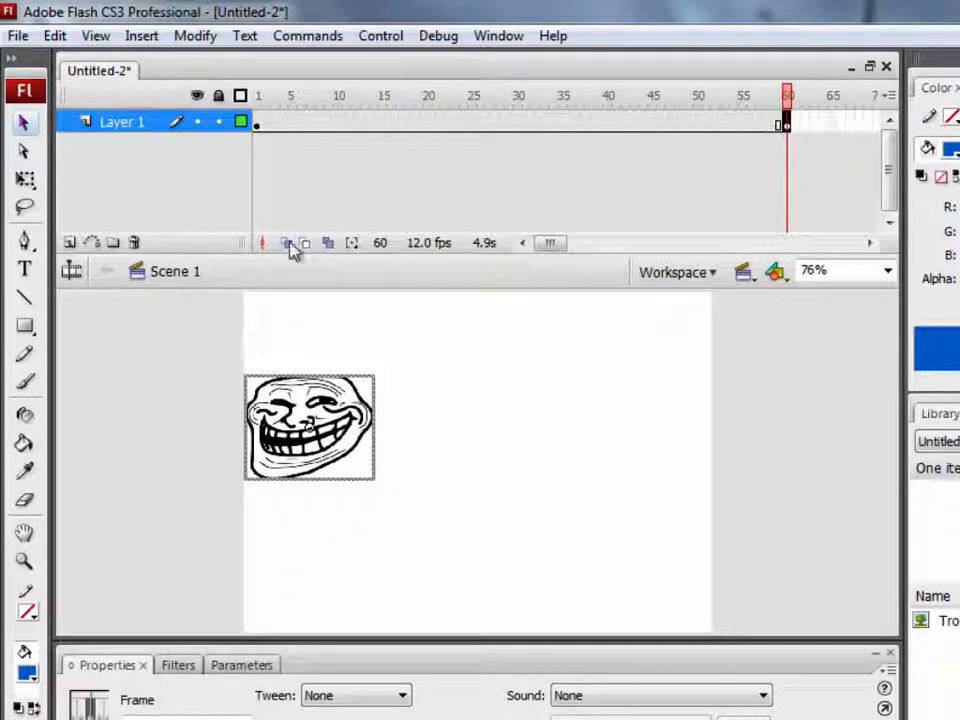
At frame 60, move the troll face image across to the stage's right edge
click(258, 124)
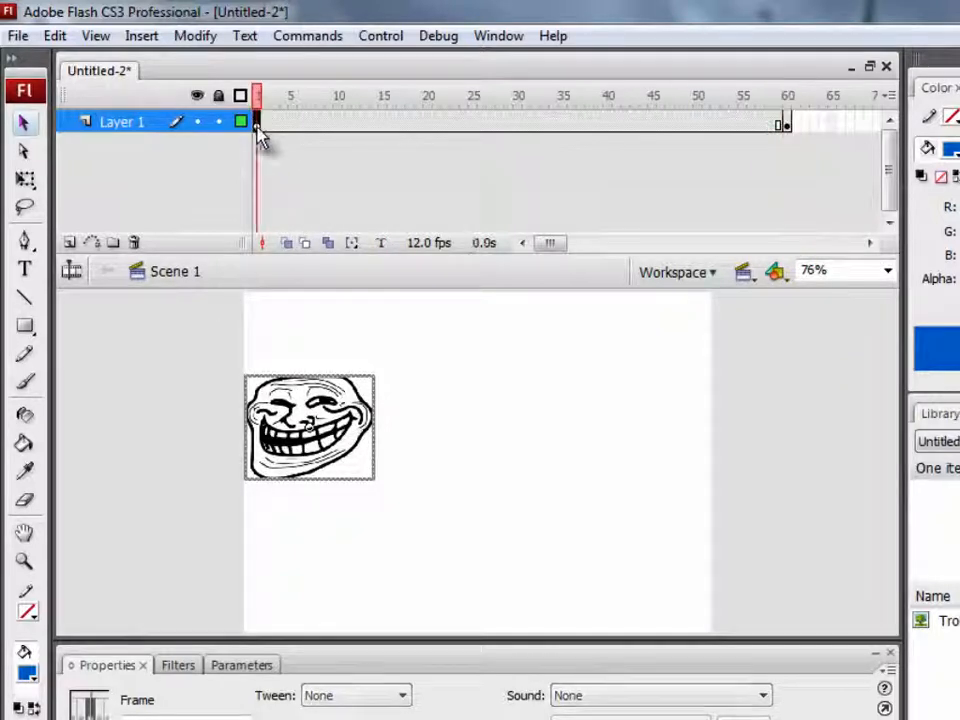
click(787, 124)
drag(333, 425, 675, 459)
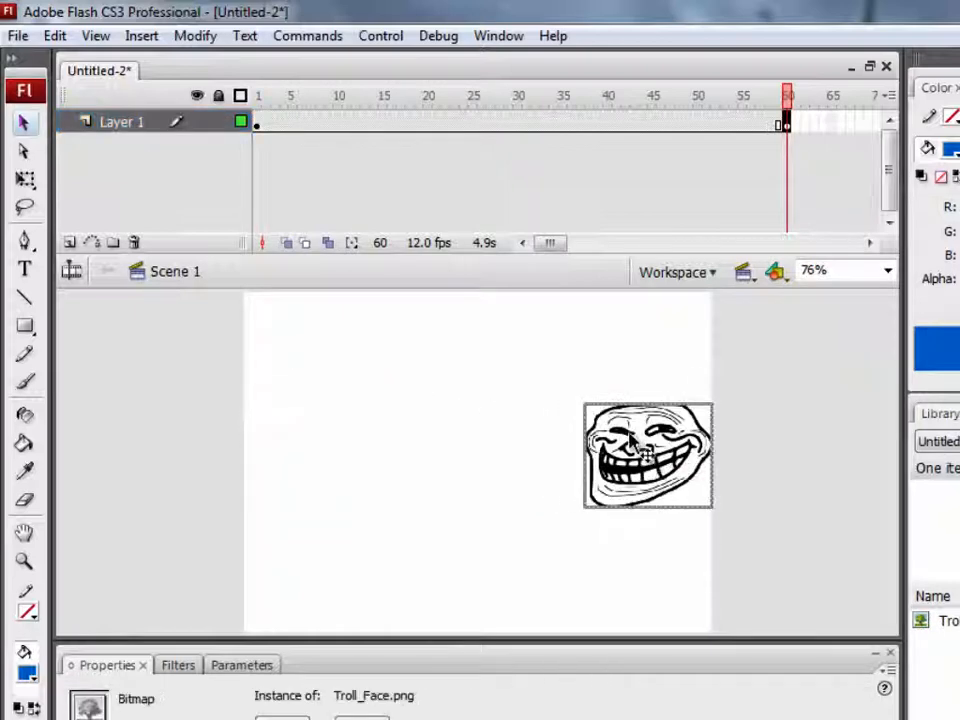
Create a motion tween between the keyframes at frames 1 and 60, and return the playhead to frame 1
right_click(501, 125)
click(557, 141)
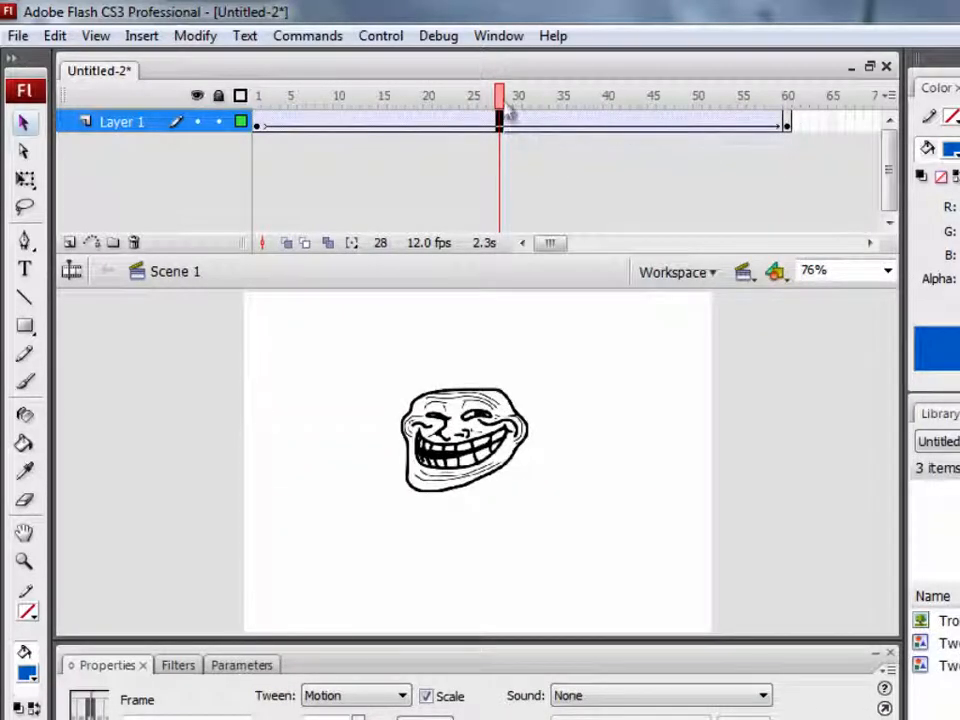
drag(502, 99, 259, 108)
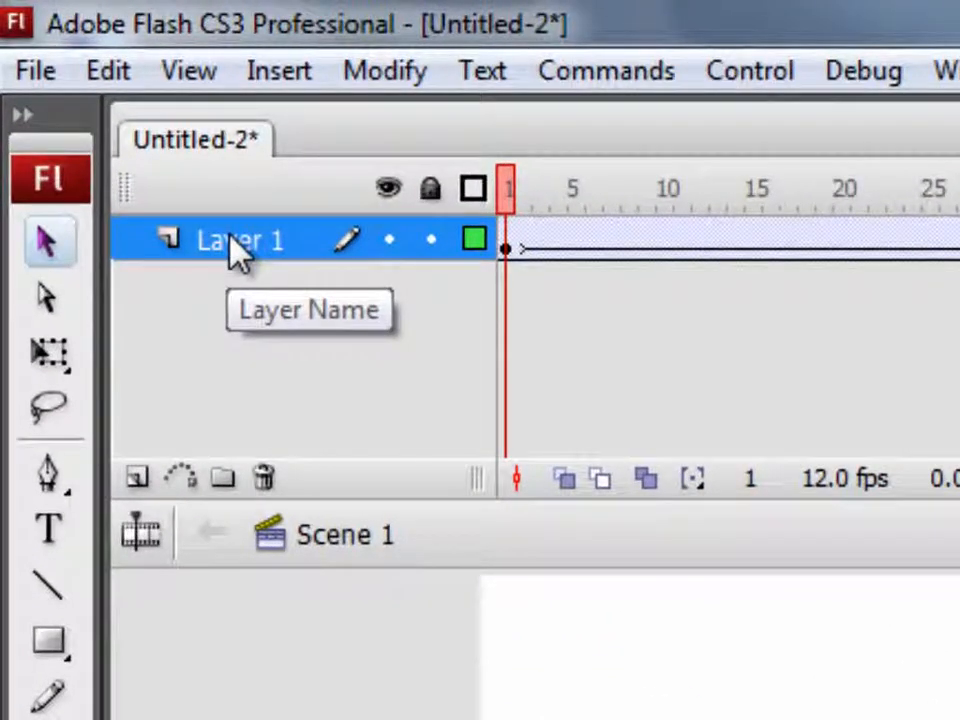
Add a motion guide layer to Layer 1
right_click(118, 127)
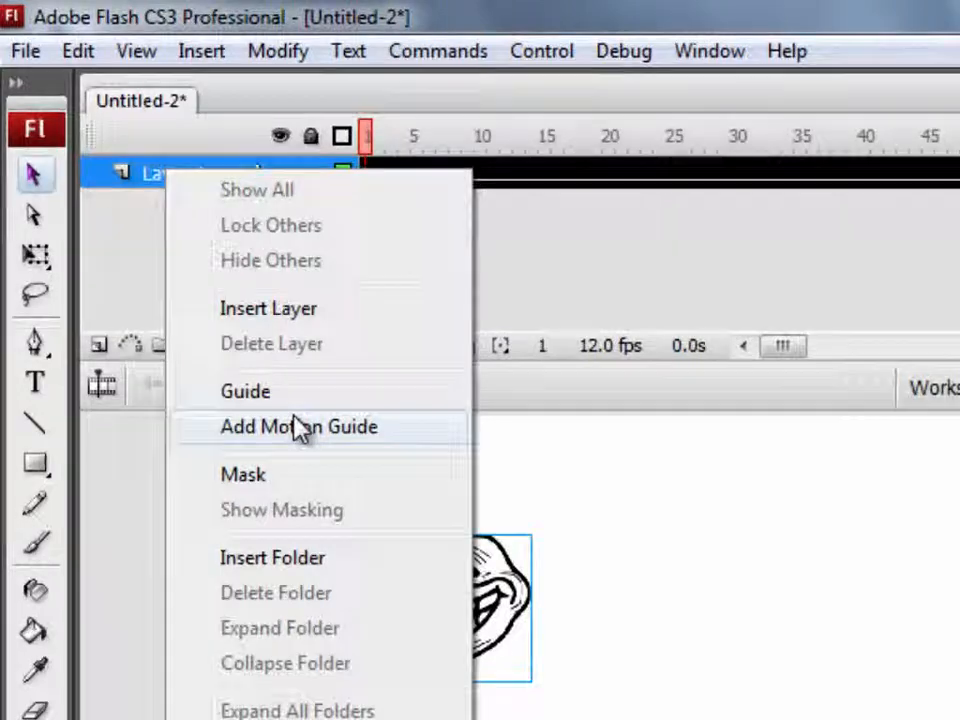
click(300, 428)
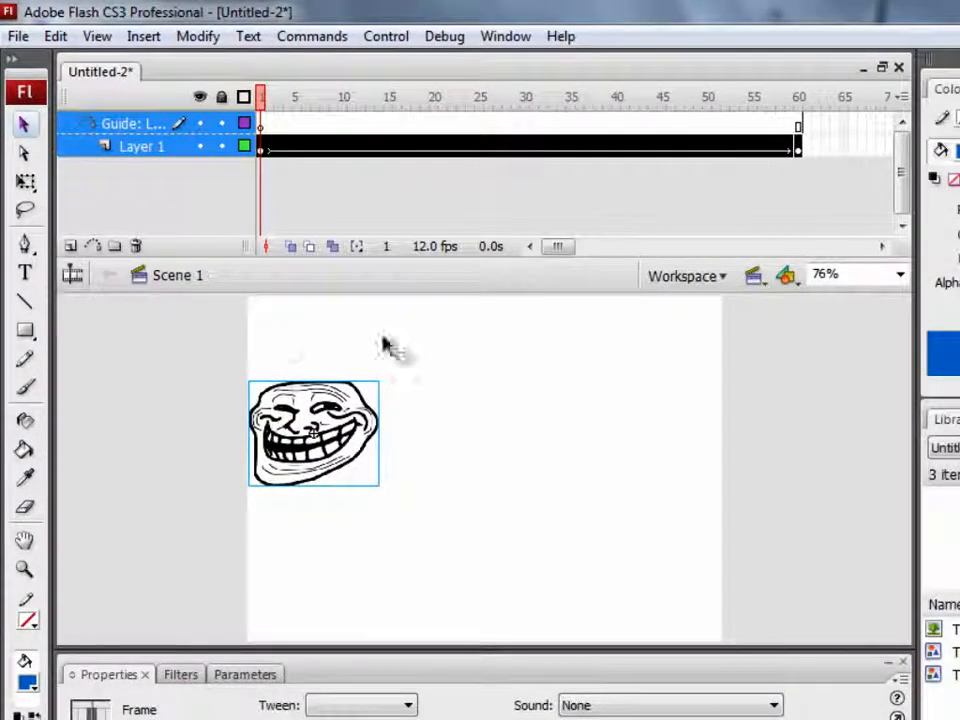
click(120, 175)
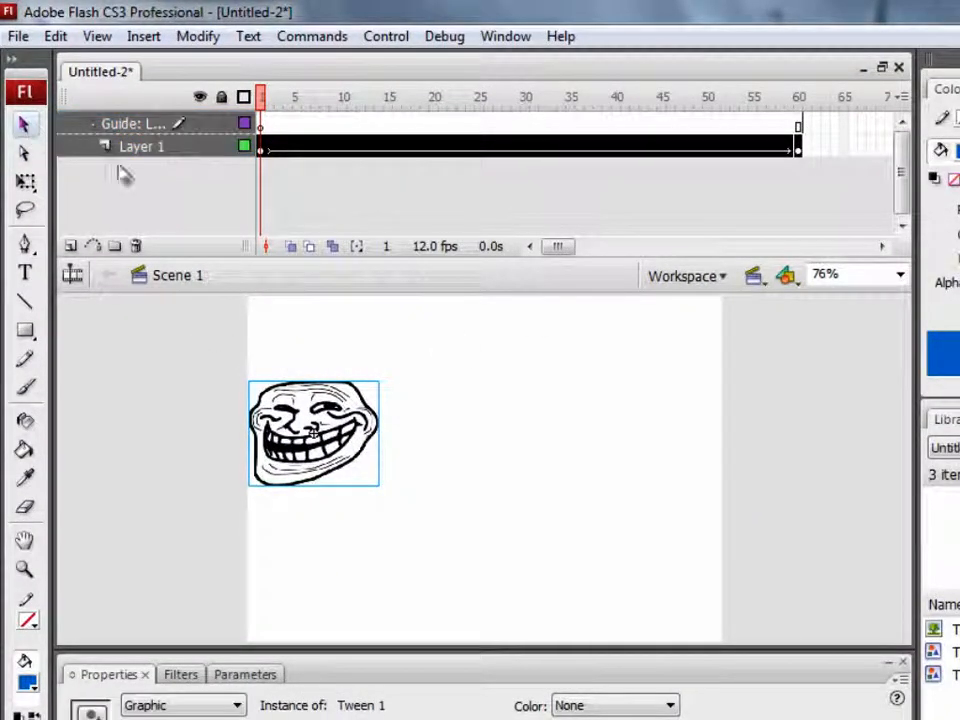
On the guide layer, draw a freehand Pencil path from the stage's upper-left edge around the stage, spiralling inward to the centre
click(150, 126)
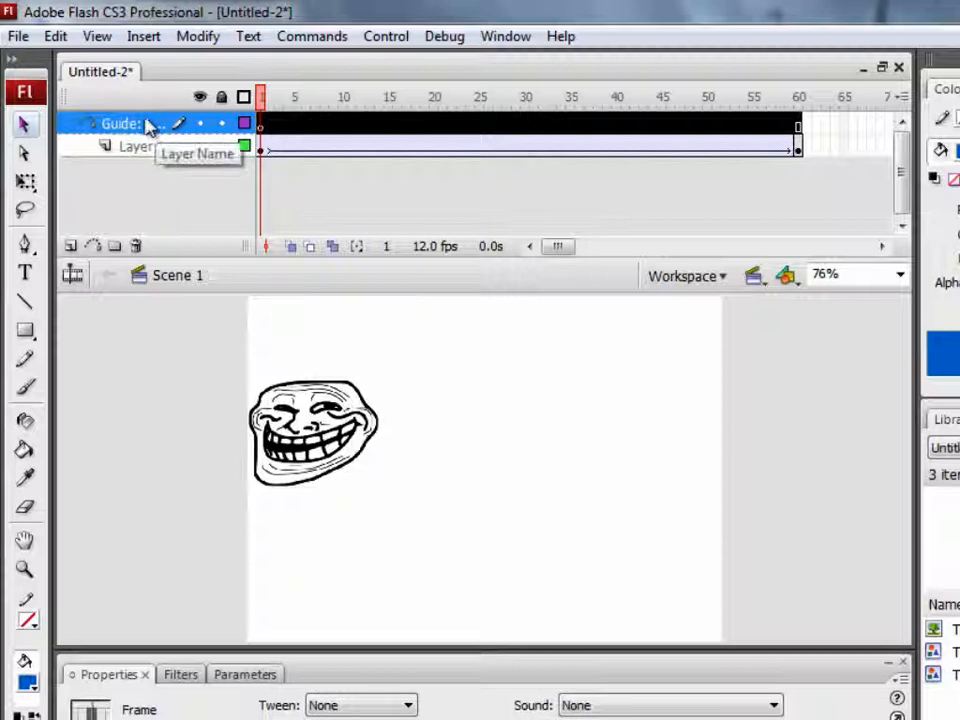
click(25, 361)
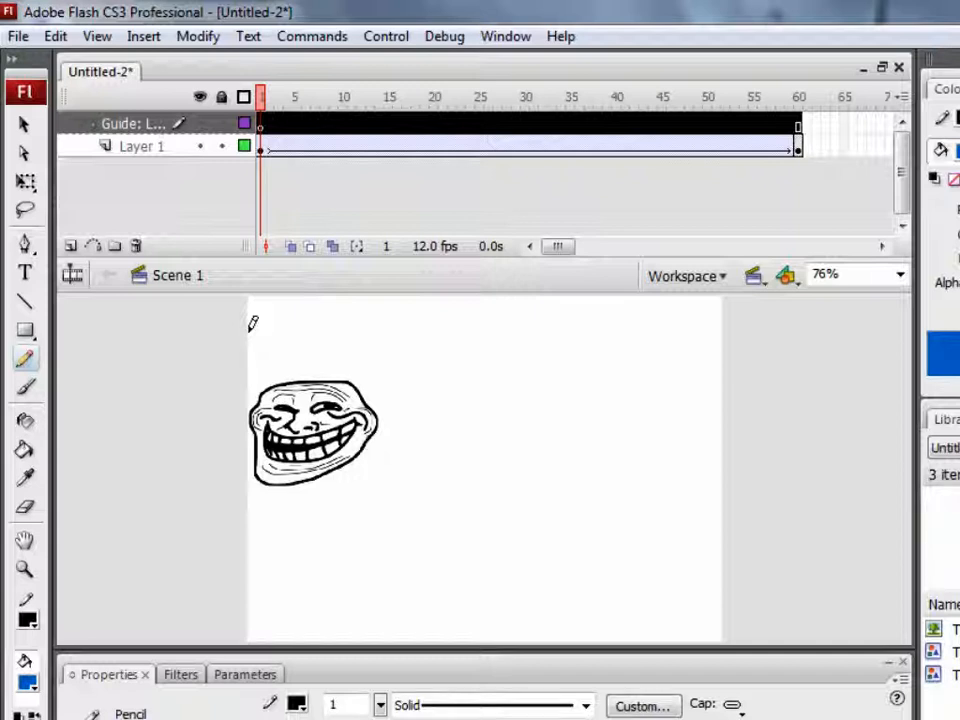
drag(357, 328, 513, 322)
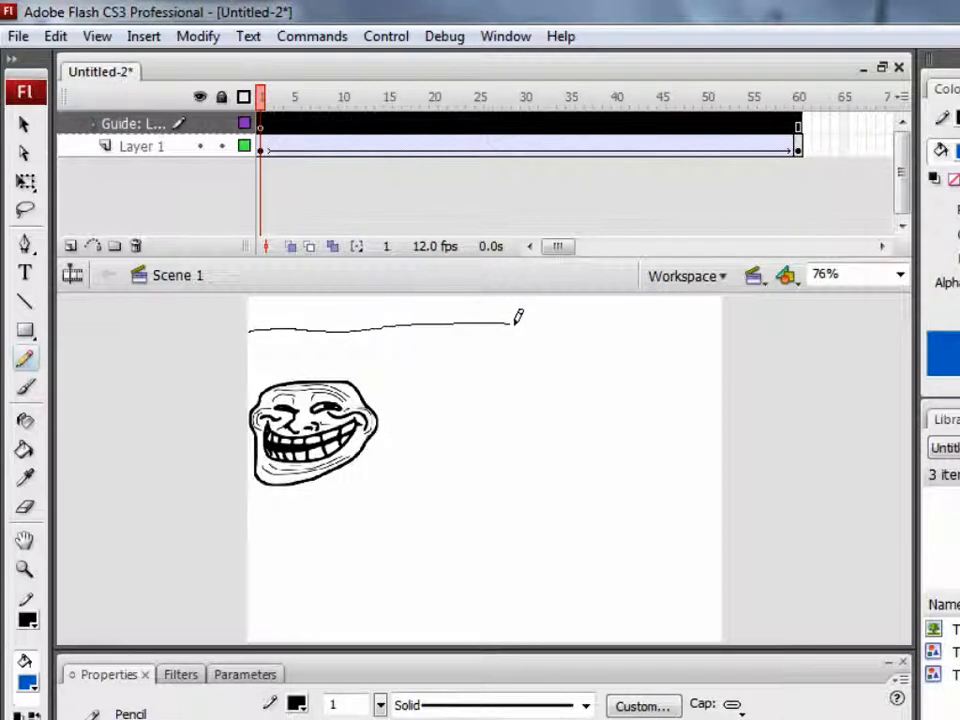
mouse_move(714, 386)
mouse_down()
mouse_move(721, 423)
mouse_move(705, 500)
mouse_move(641, 583)
mouse_up()
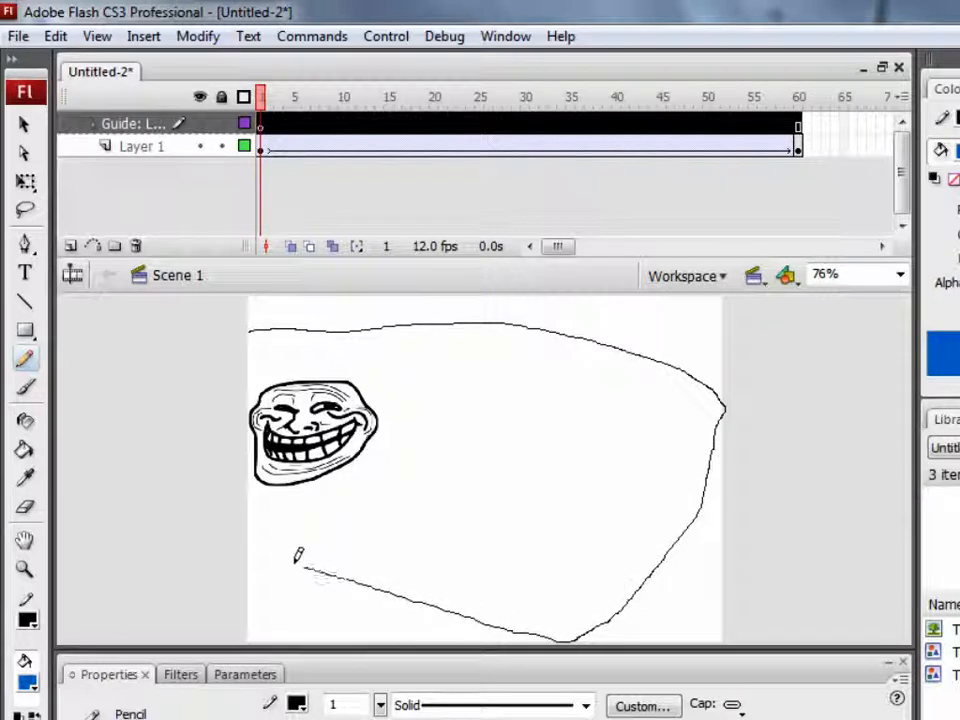
mouse_move(265, 532)
mouse_down()
mouse_move(418, 408)
mouse_move(492, 388)
mouse_move(530, 428)
mouse_move(497, 528)
mouse_move(427, 521)
mouse_move(430, 469)
mouse_move(479, 468)
mouse_up()
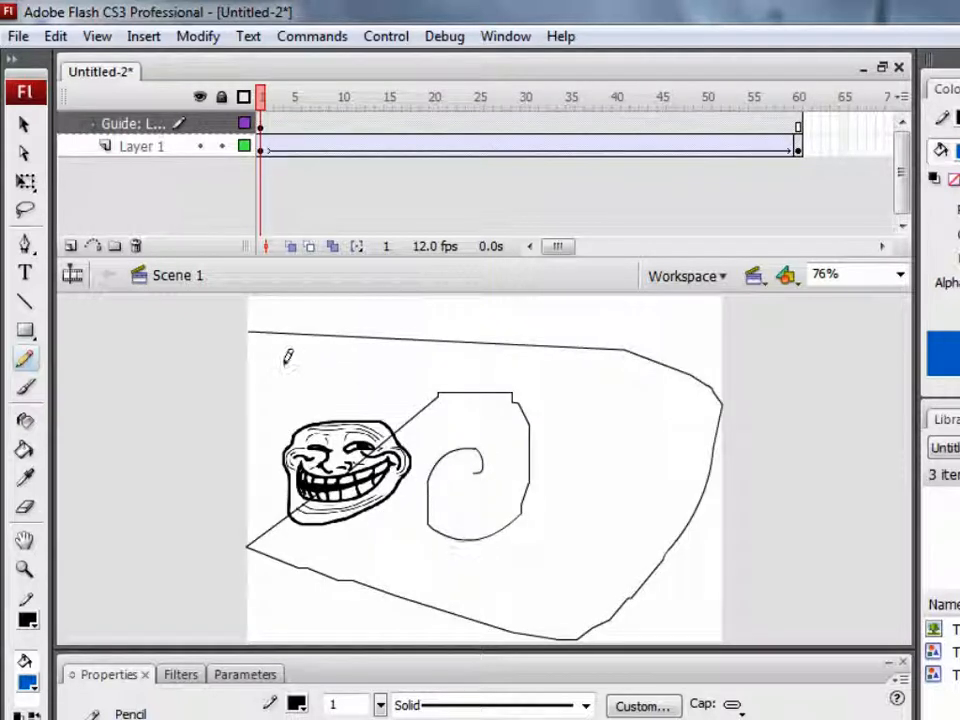
At frame 1 of Layer 1, snap the troll face's centre onto the guide path's starting end at the stage's upper-left edge
click(26, 128)
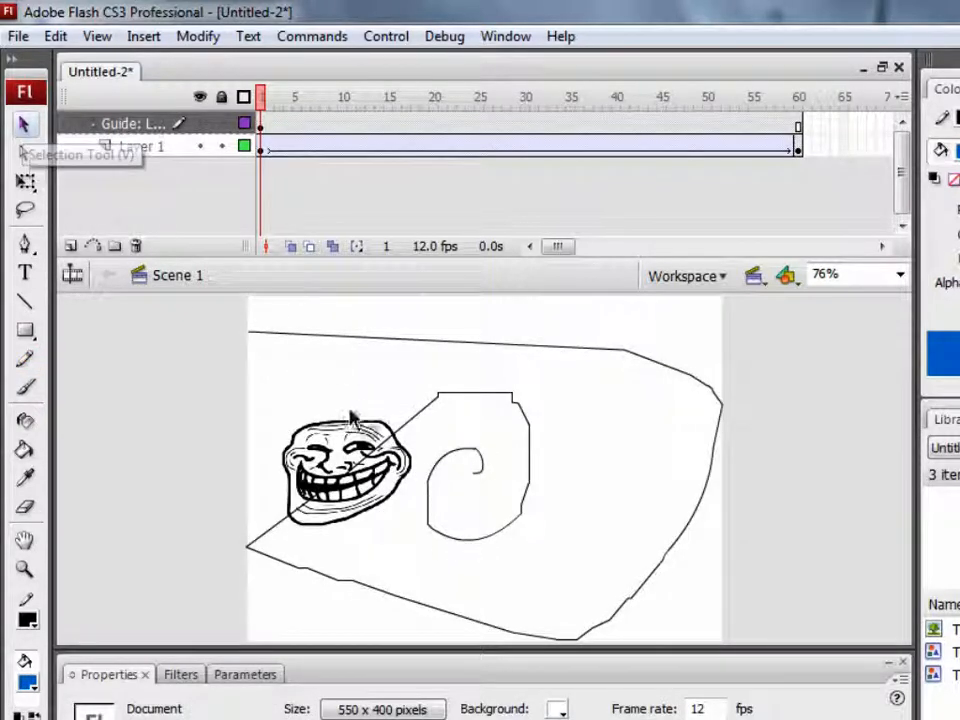
click(263, 125)
click(265, 148)
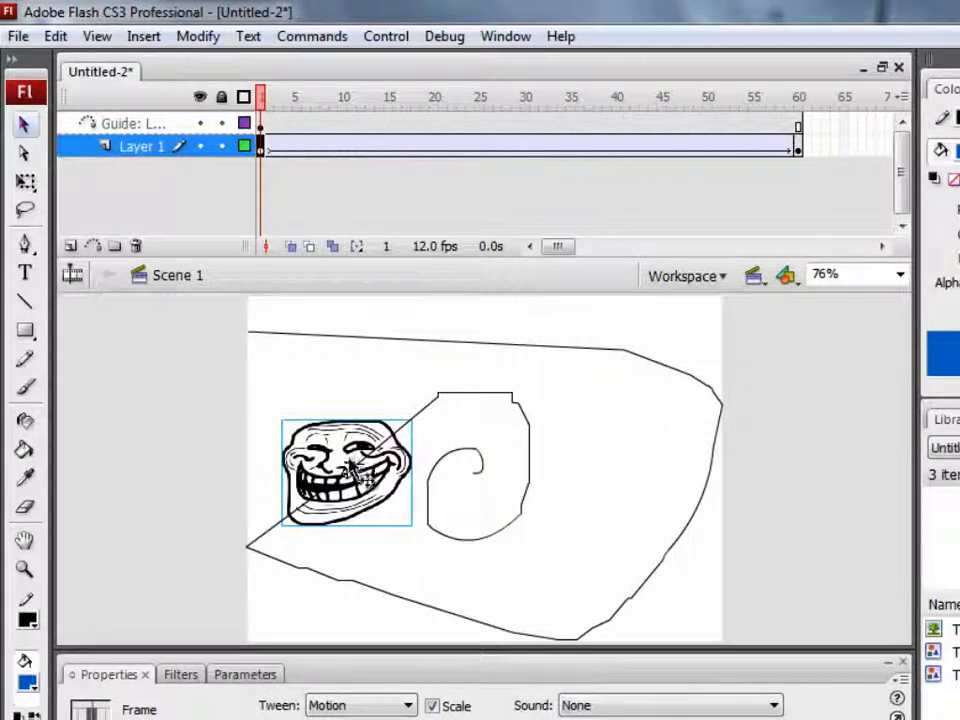
drag(350, 456, 337, 336)
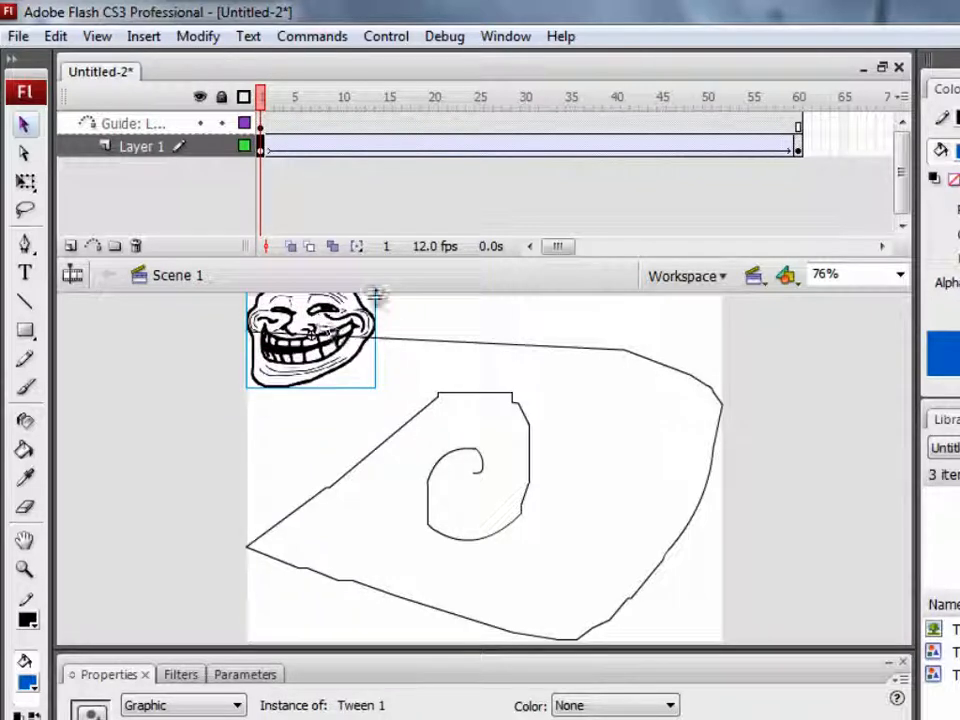
At frame 60, snap the troll face's centre onto the inner end of the guide path's spiral
drag(262, 104, 803, 170)
drag(690, 455, 505, 467)
drag(507, 463, 507, 465)
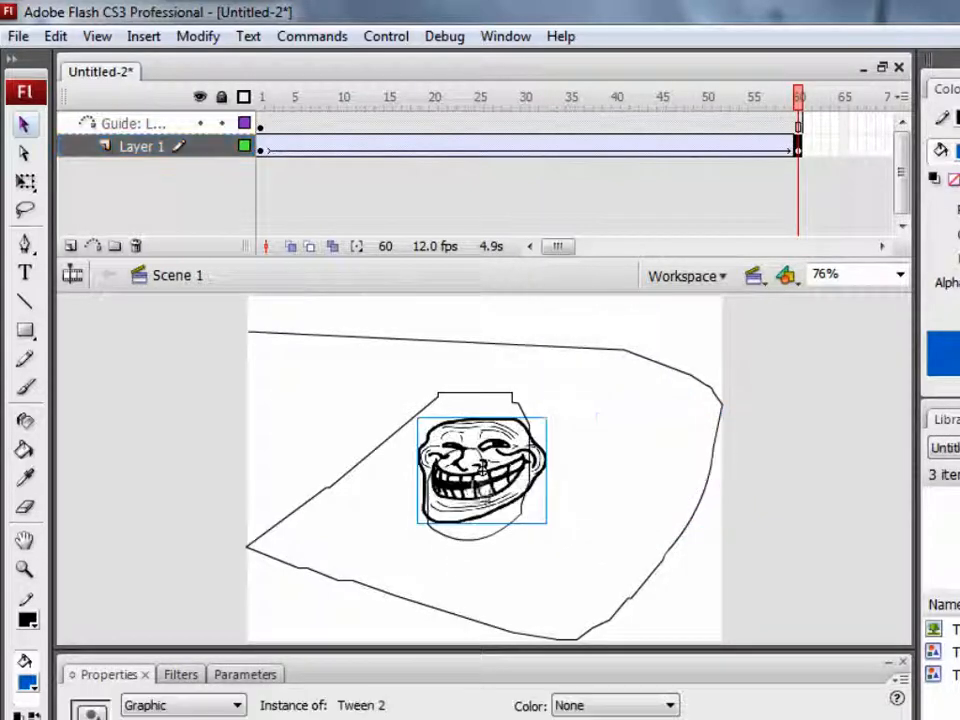
Scrub the timeline to check that the face follows the path, and test the movie, closing the preview when done
drag(798, 100, 686, 166)
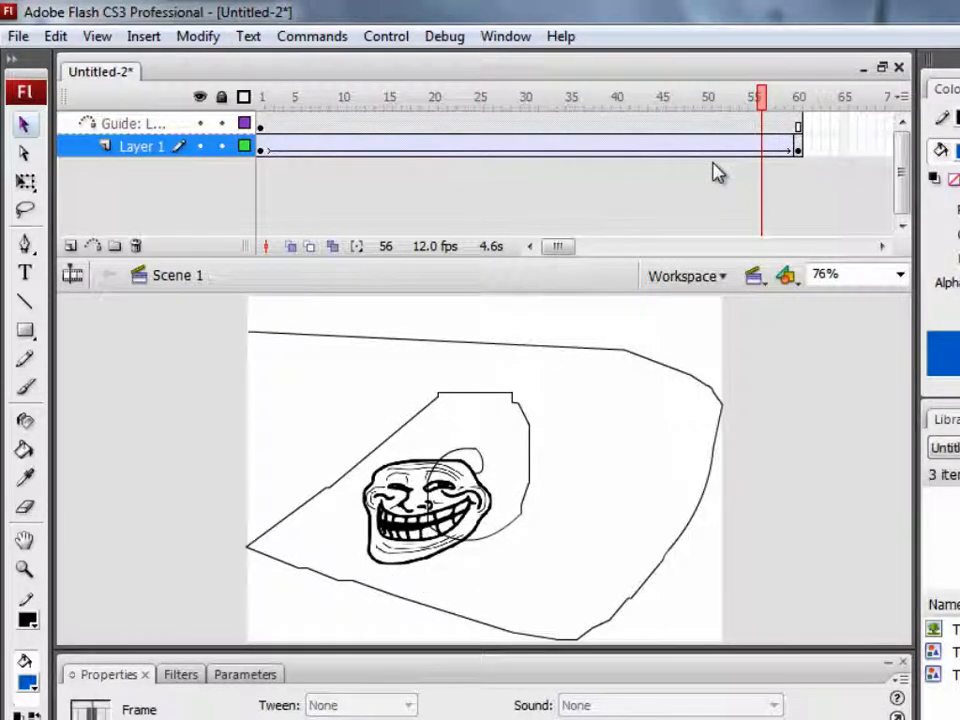
key(ctrl+Return)
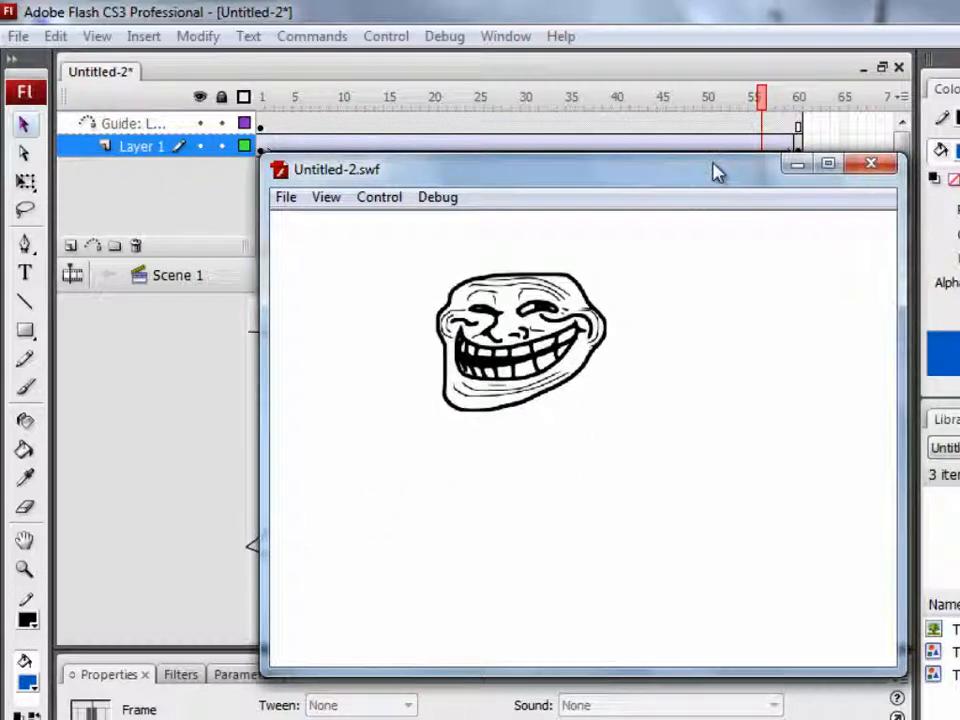
click(864, 172)
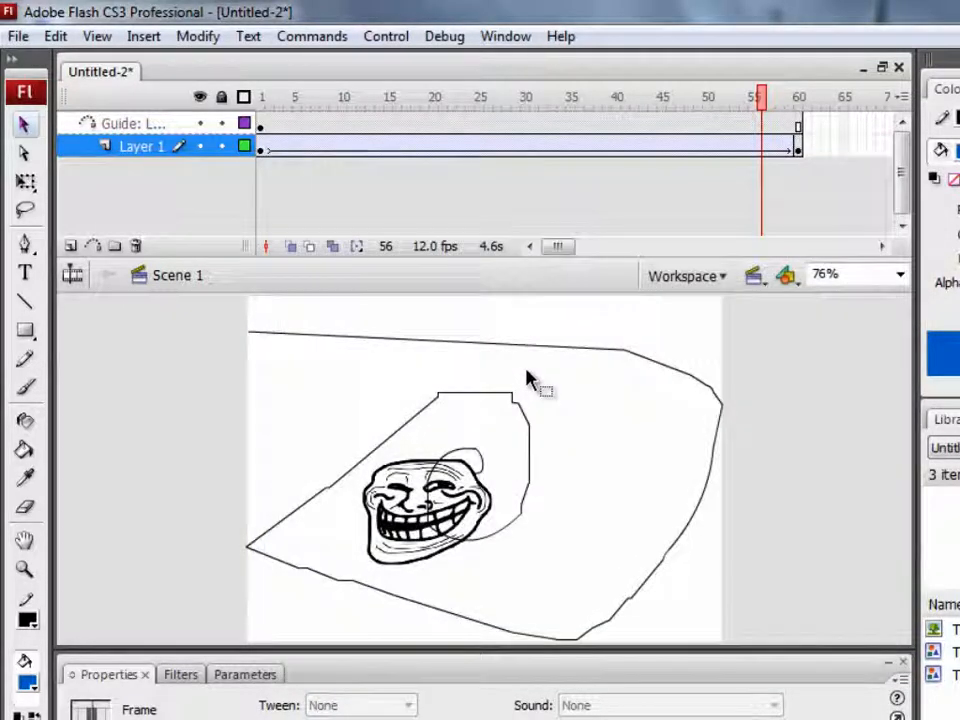